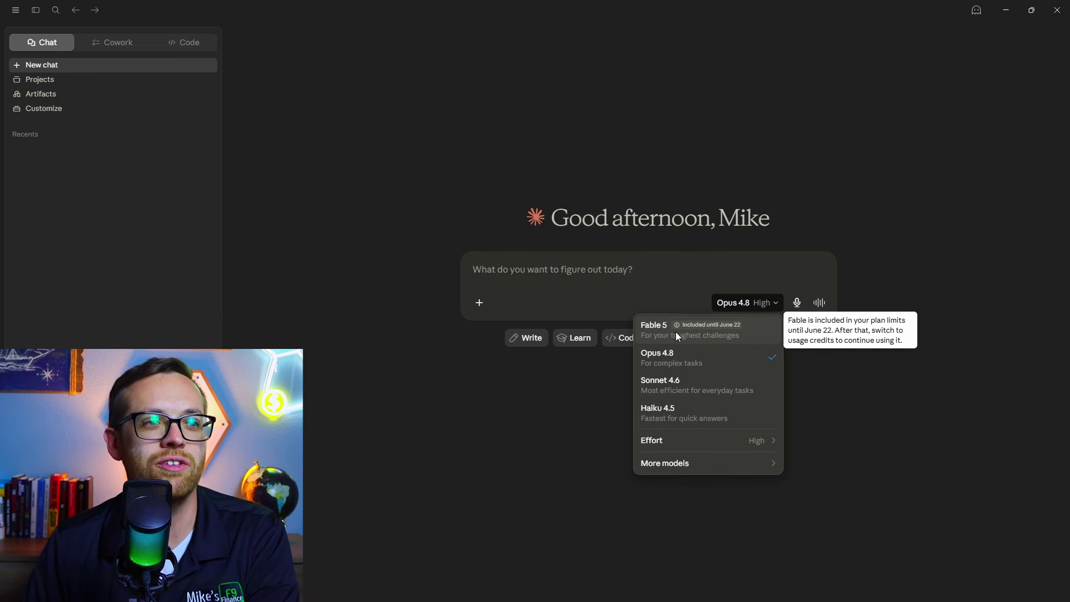
Step: Select the Fable 5 model and attach the CoffeeShop_PnL_Jun2023 and CoffeeShop_POS_Jun2023 workbooks to the new chat
left_click(677, 333)
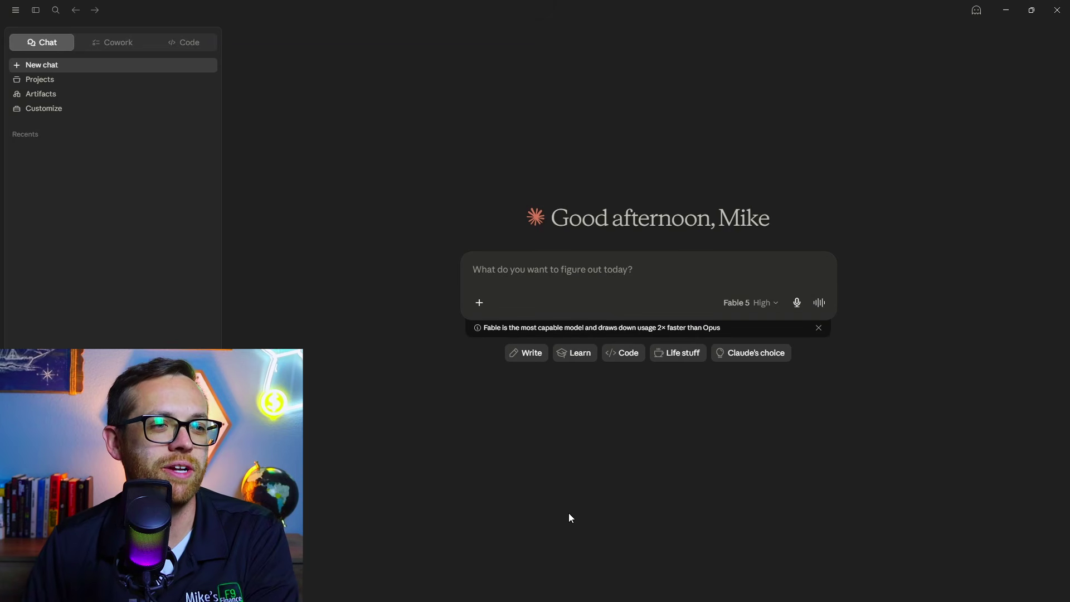
mouse_move(334, 599)
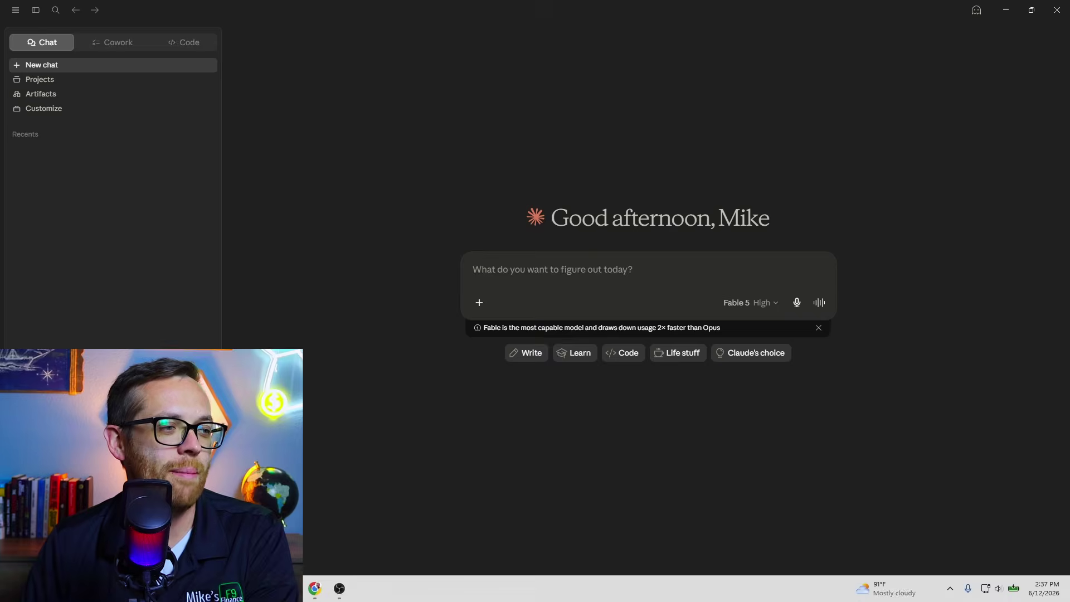
left_click(290, 588)
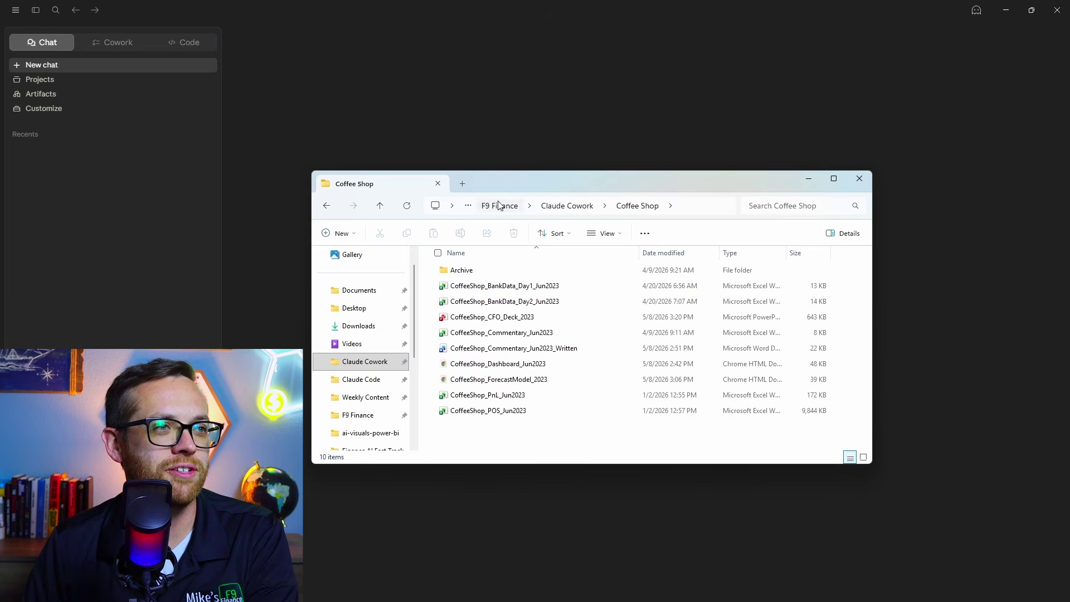
left_click_drag(502, 183, 203, 159)
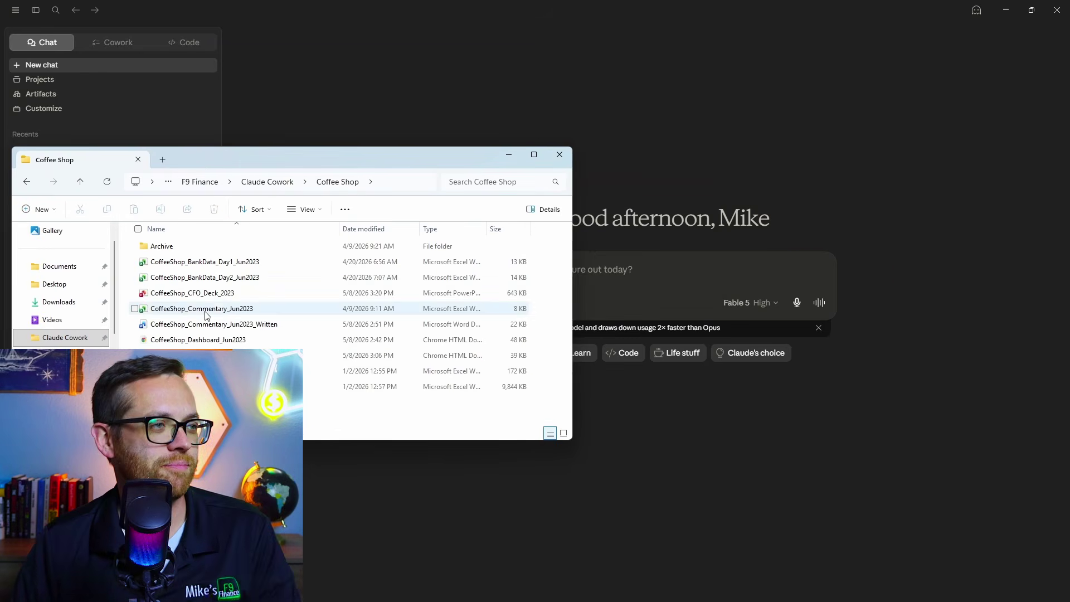
left_click(223, 371)
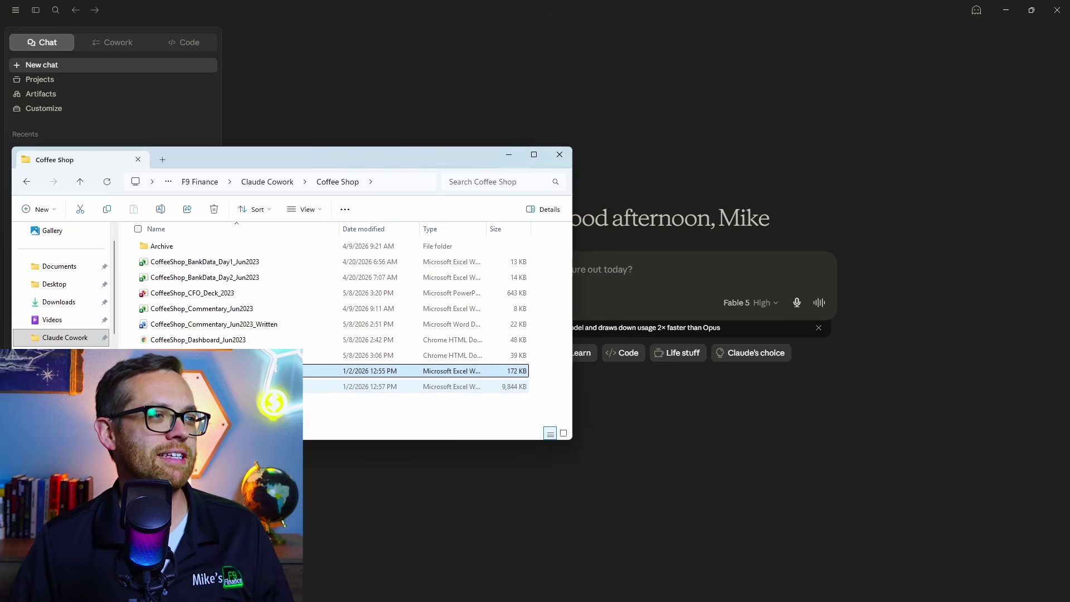
left_click(223, 387, "shift")
left_click_drag(223, 386, 609, 265)
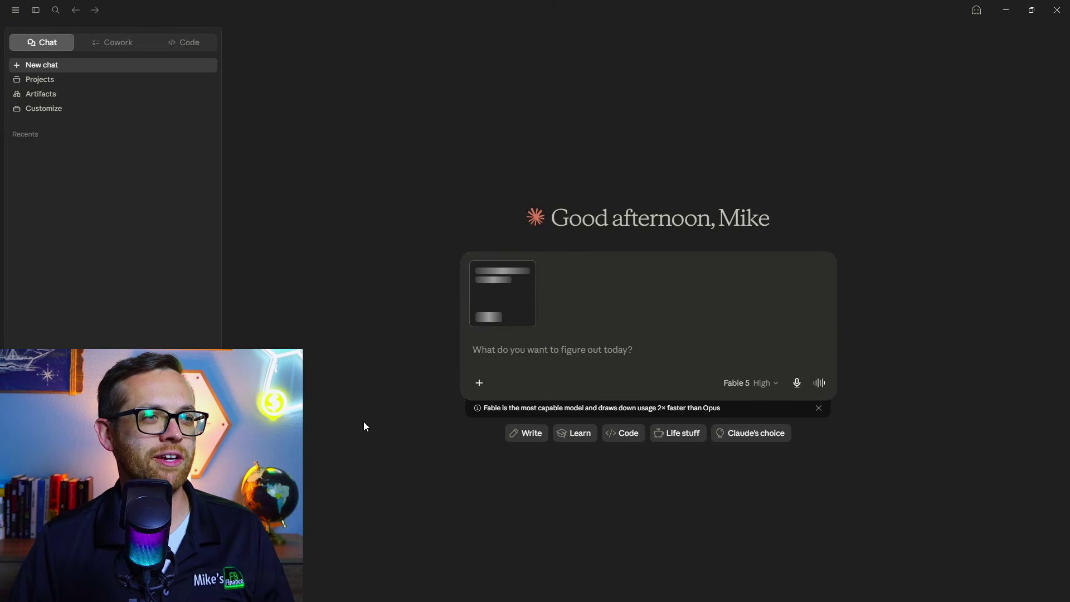
Step: Attach the F9 Finance Coffee Shop_Mapping workbook from the F9 Finance Coffee Shop folder to the chat
mouse_move(368, 592)
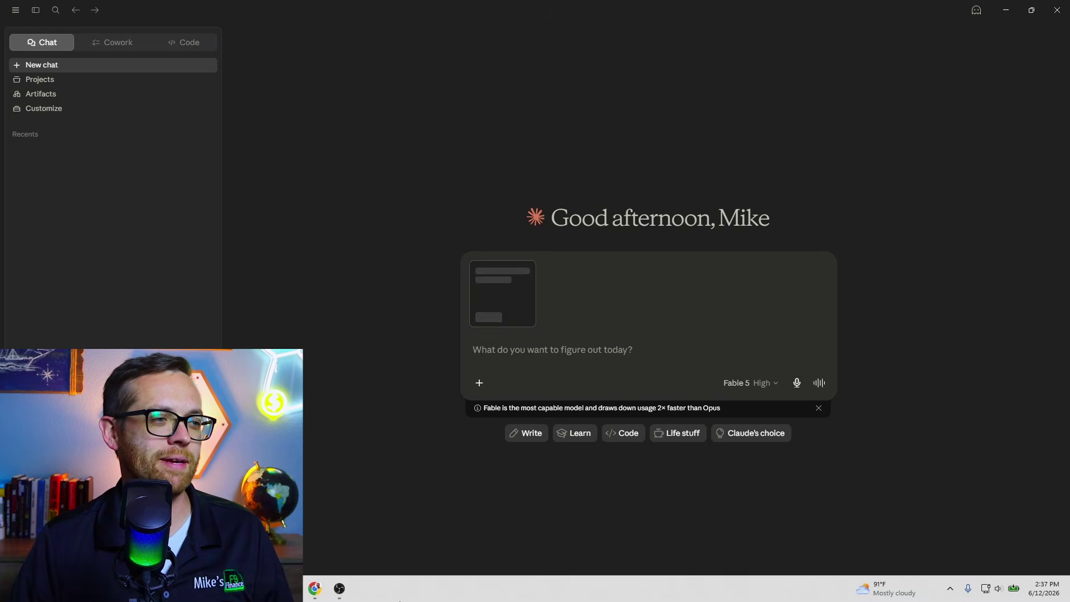
left_click(290, 589)
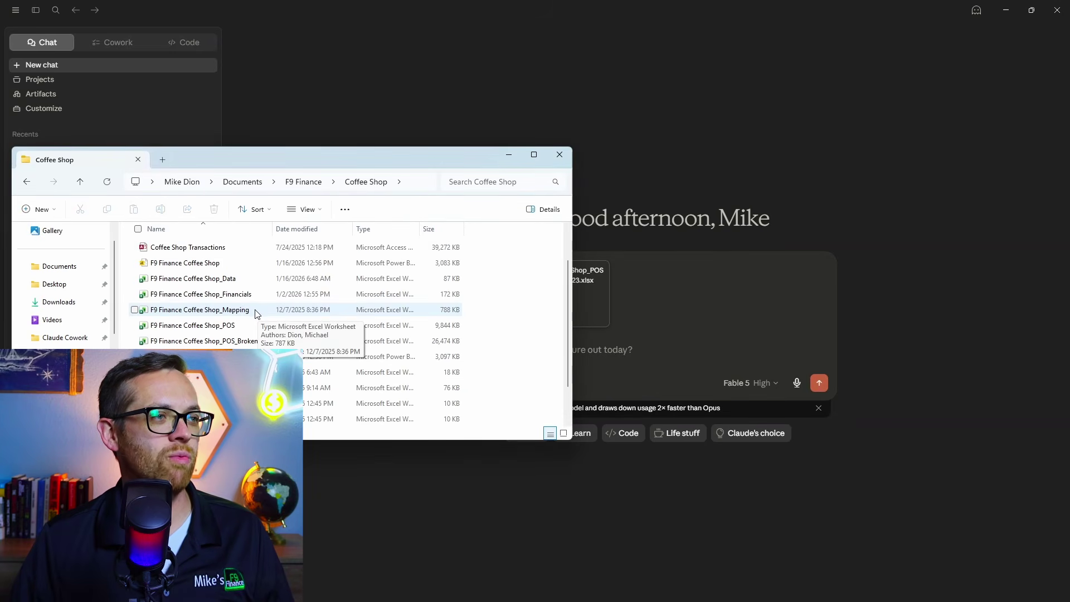
left_click(257, 313)
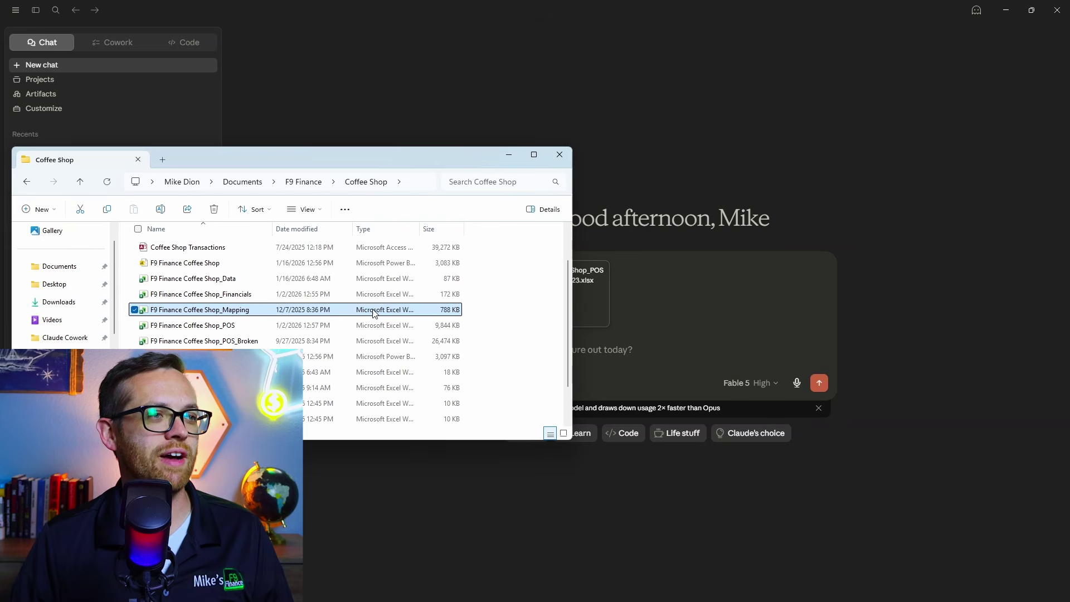
left_click_drag(262, 310, 654, 321)
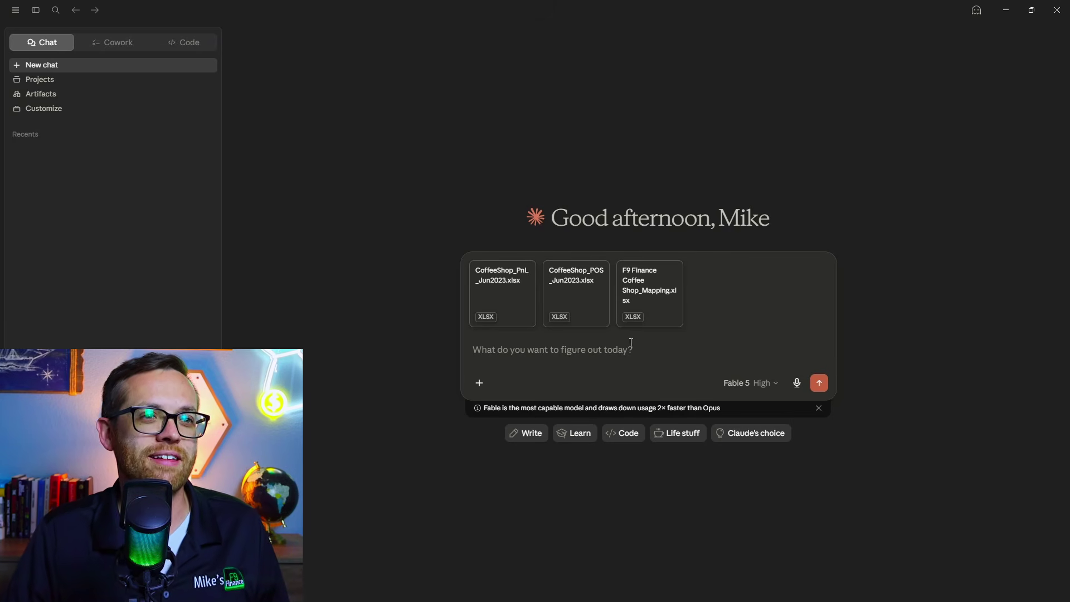
Step: Dictate and send a prompt requesting in-depth F9 finance coffee shop analysis of the three datasets, including cost per transaction and average check, without any questions
left_click(796, 383)
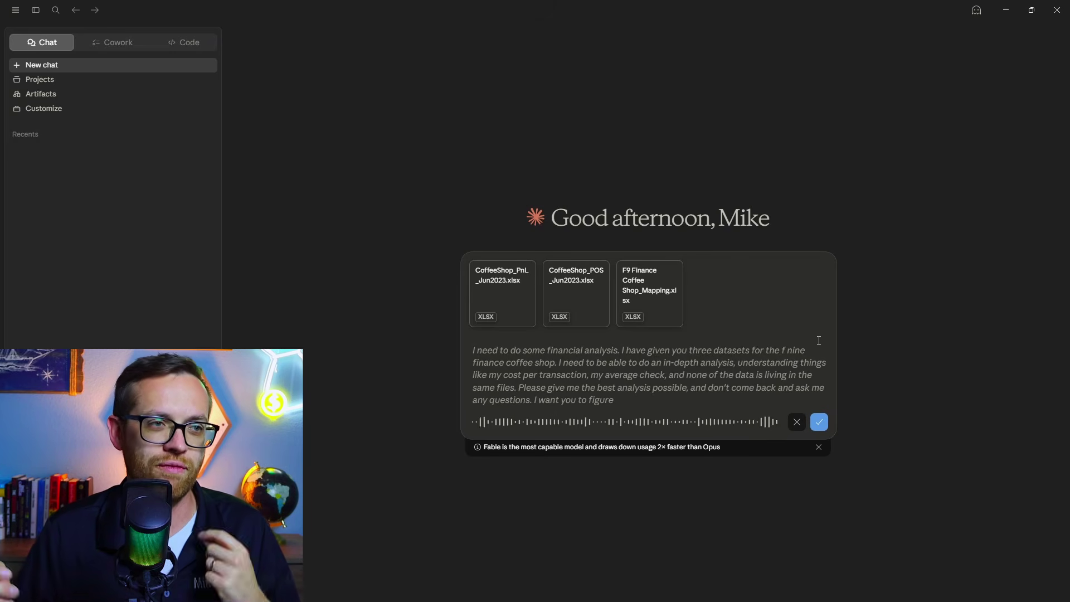
left_click(819, 422)
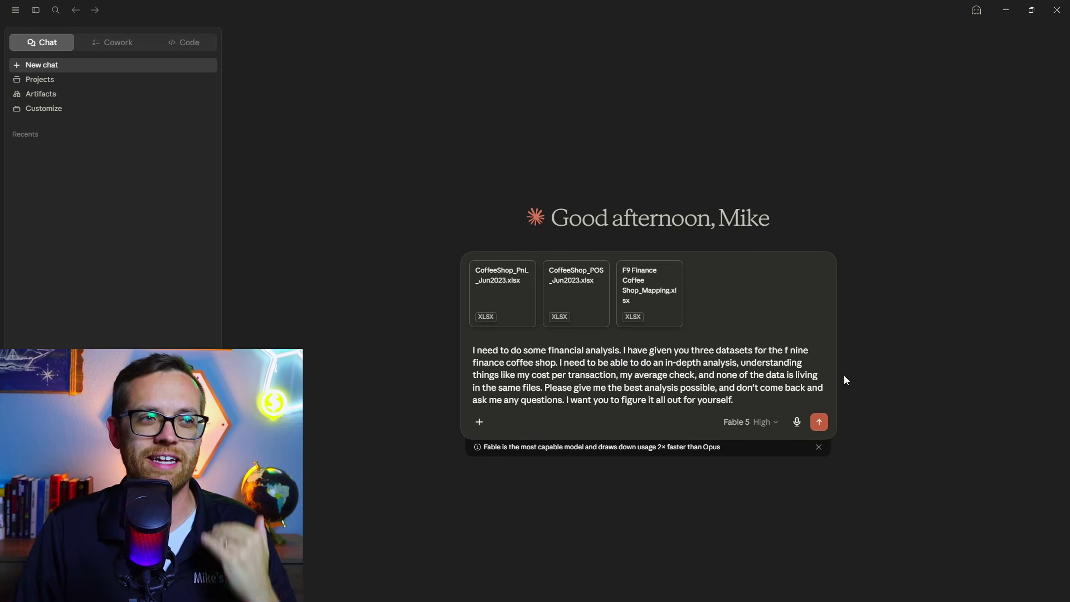
left_click_drag(808, 350, 785, 350)
type("F9")
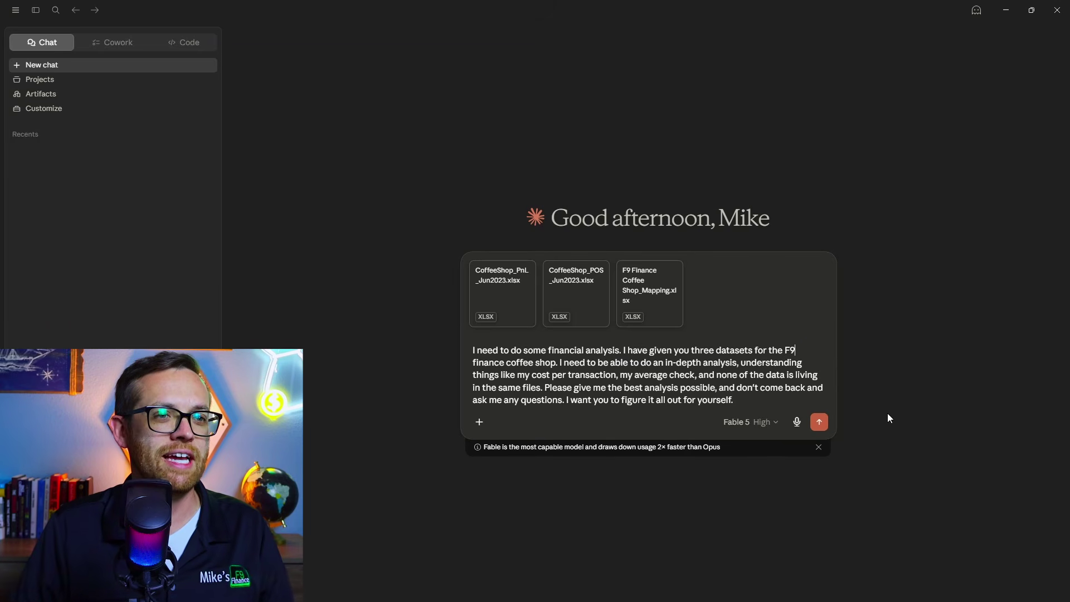
left_click(817, 423)
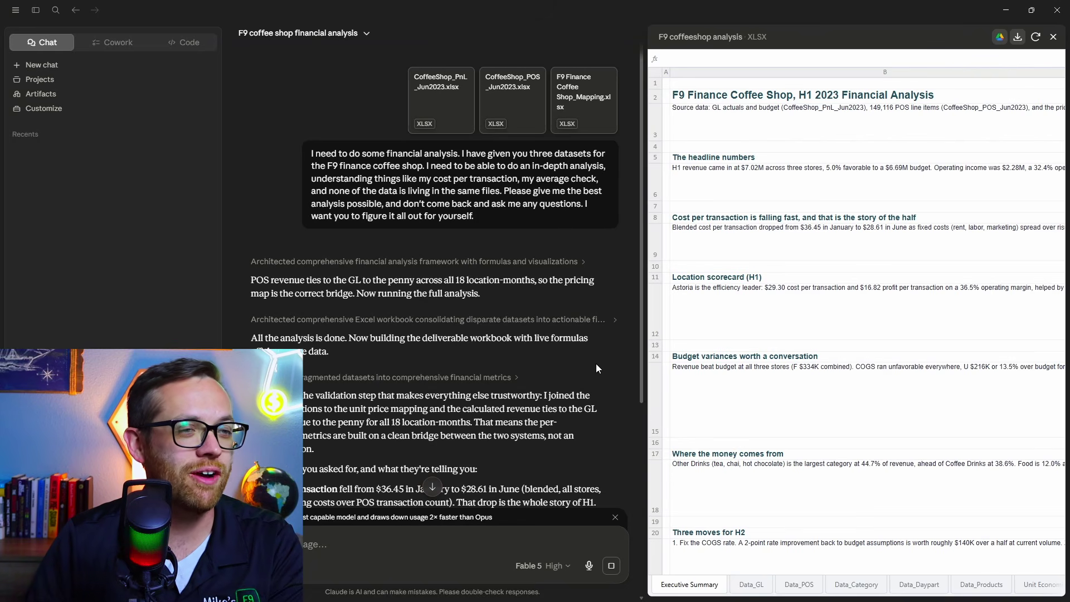
Step: Widen the F9 coffeeshop analysis workbook preview and look through its data, Unit Economics, Budget vs Actual and Category & Daypart sheets
scroll(596, 364, "down", 2)
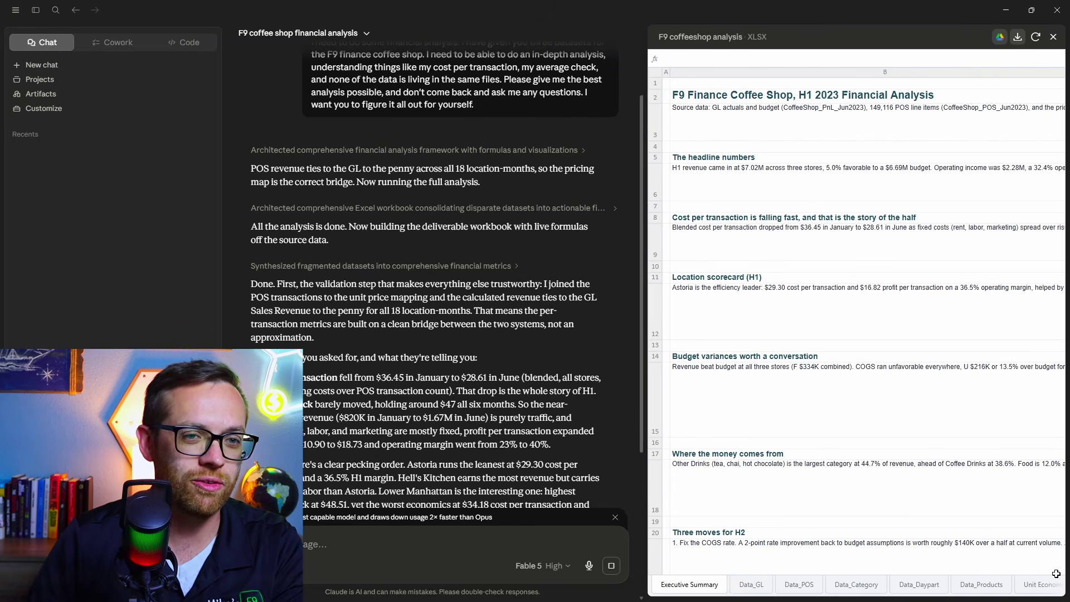
left_click_drag(648, 466, 551, 464)
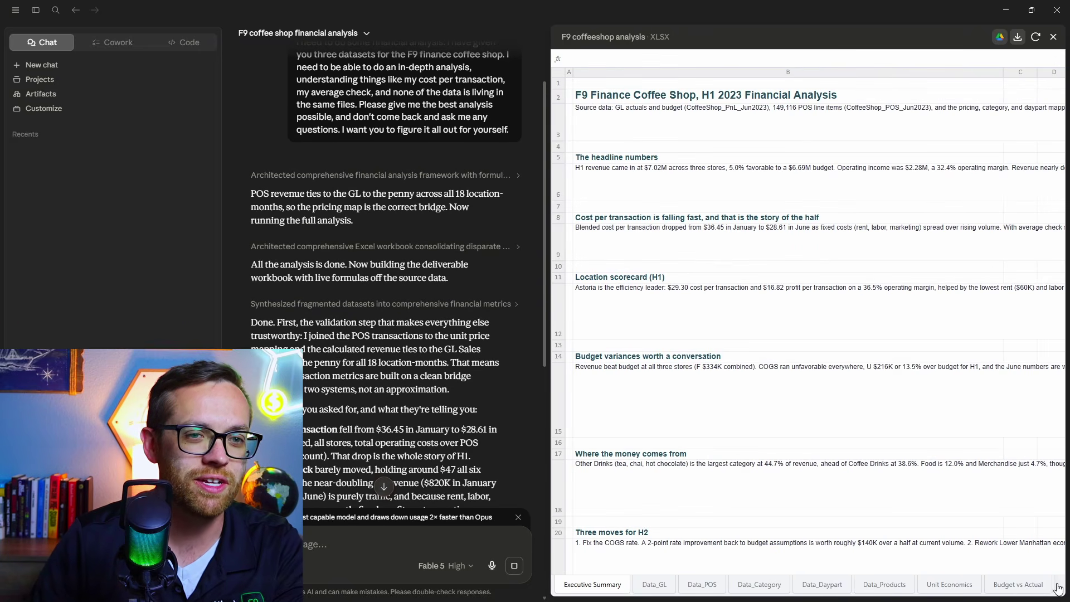
left_click(652, 585)
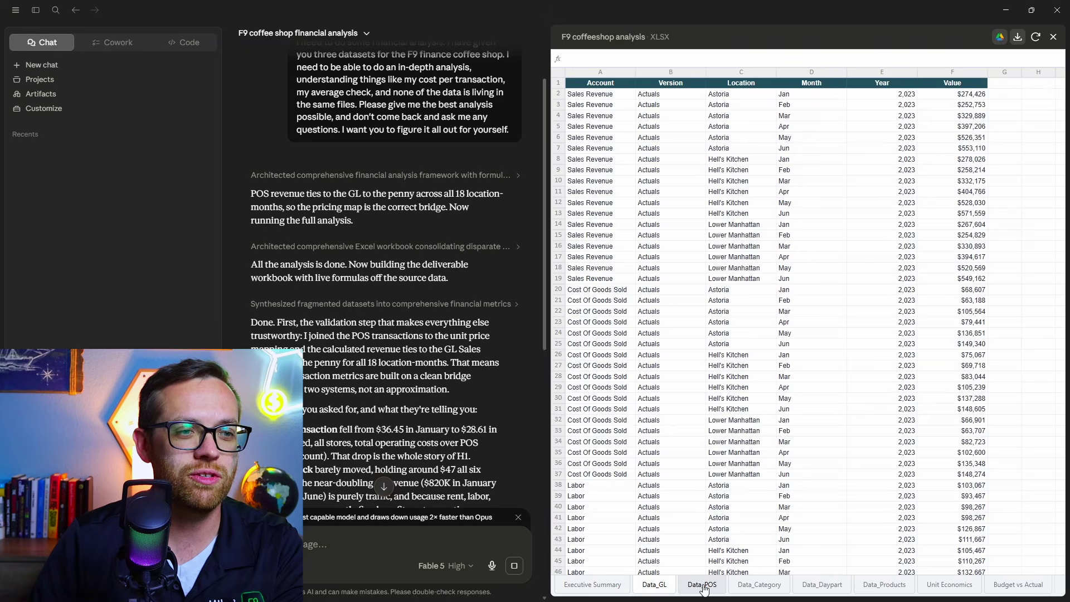
left_click(704, 587)
left_click(757, 585)
left_click(820, 585)
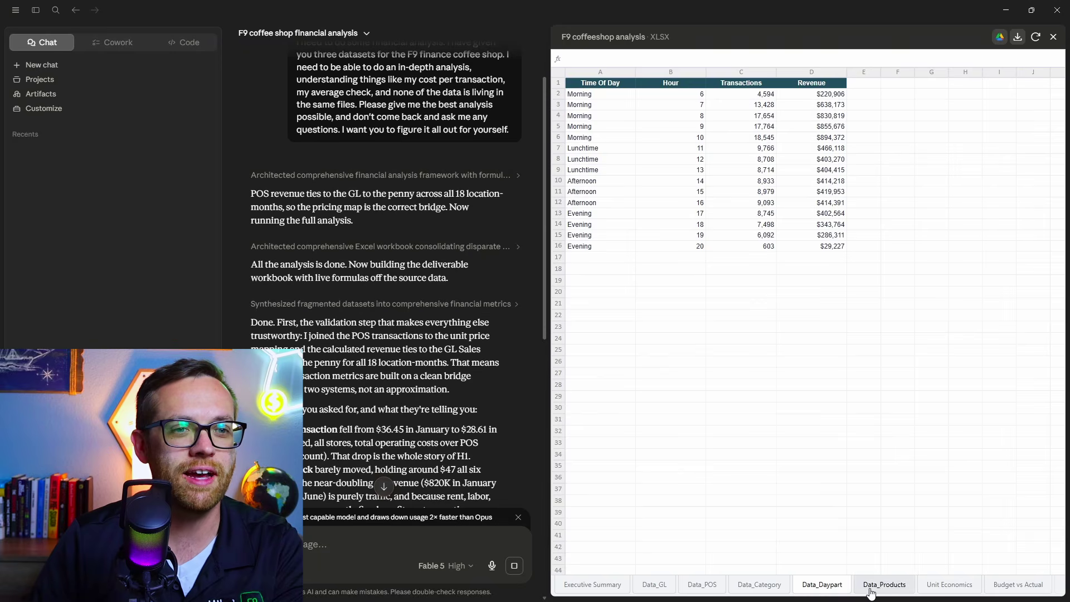
left_click(887, 586)
left_click(949, 584)
left_click(1018, 585)
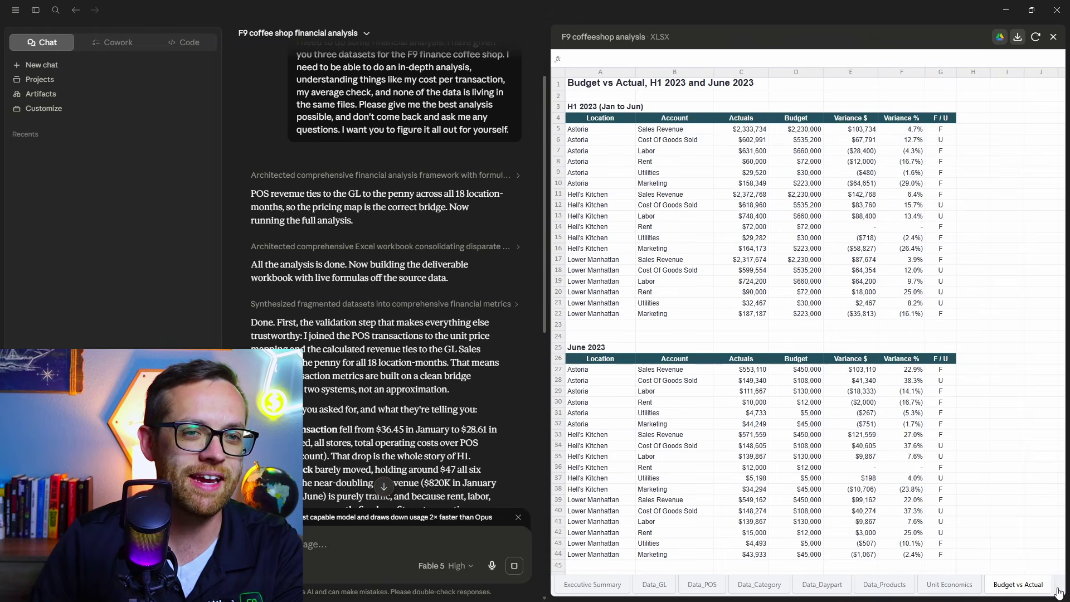
left_click(1059, 592)
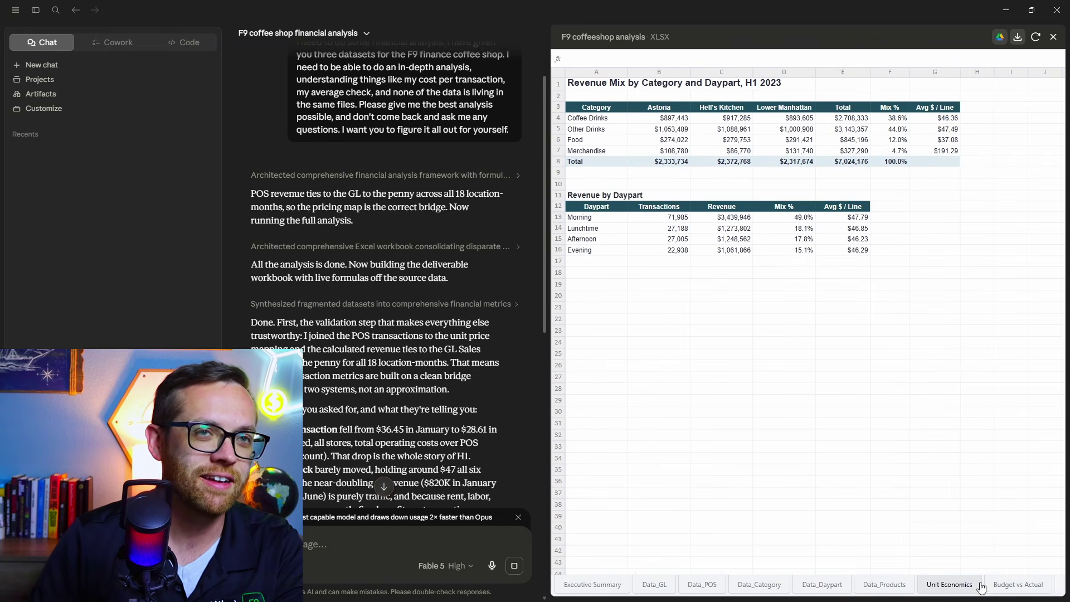
Step: Enlarge the workbook preview further and review the Executive Summary sheet
left_click_drag(531, 250, 441, 250)
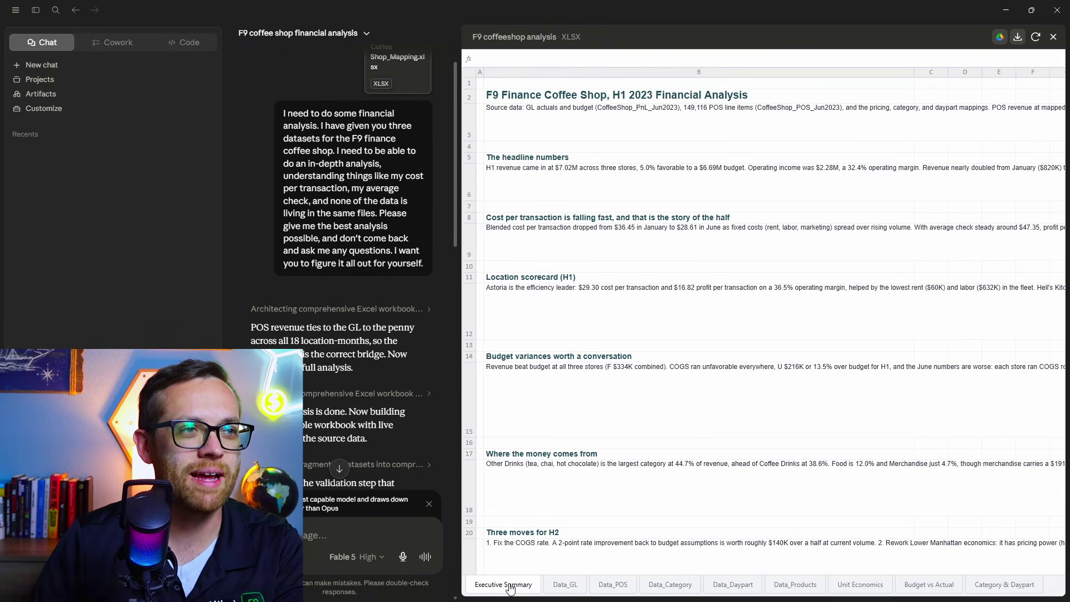
scroll(606, 231, "down", 1)
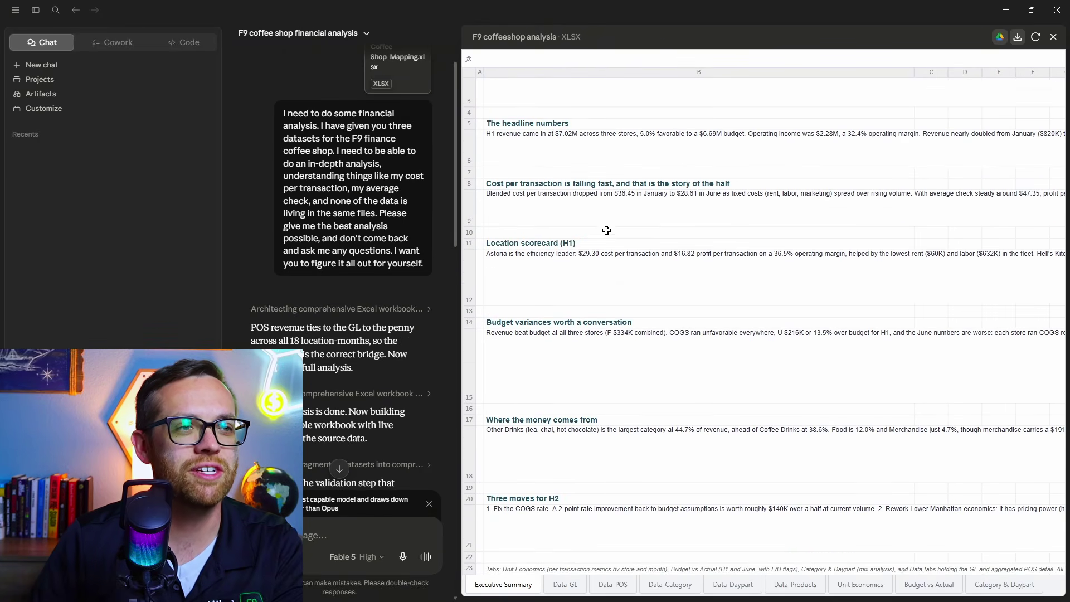
scroll(527, 435, "up", 1)
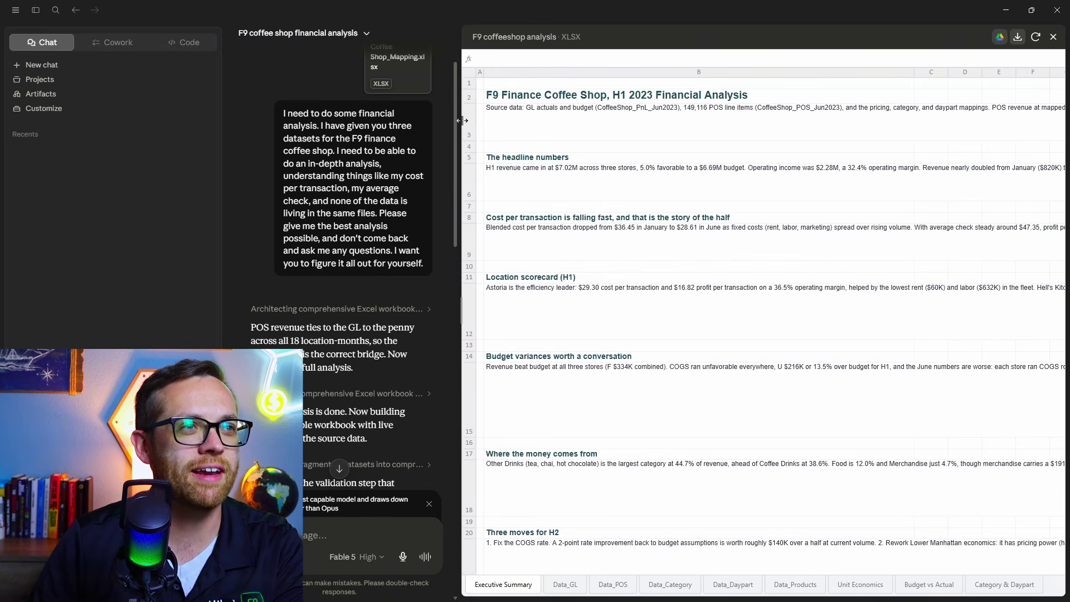
Step: Widen the chat area and read the written analysis, highlighting the paragraph about the validation step
left_click_drag(464, 123, 776, 129)
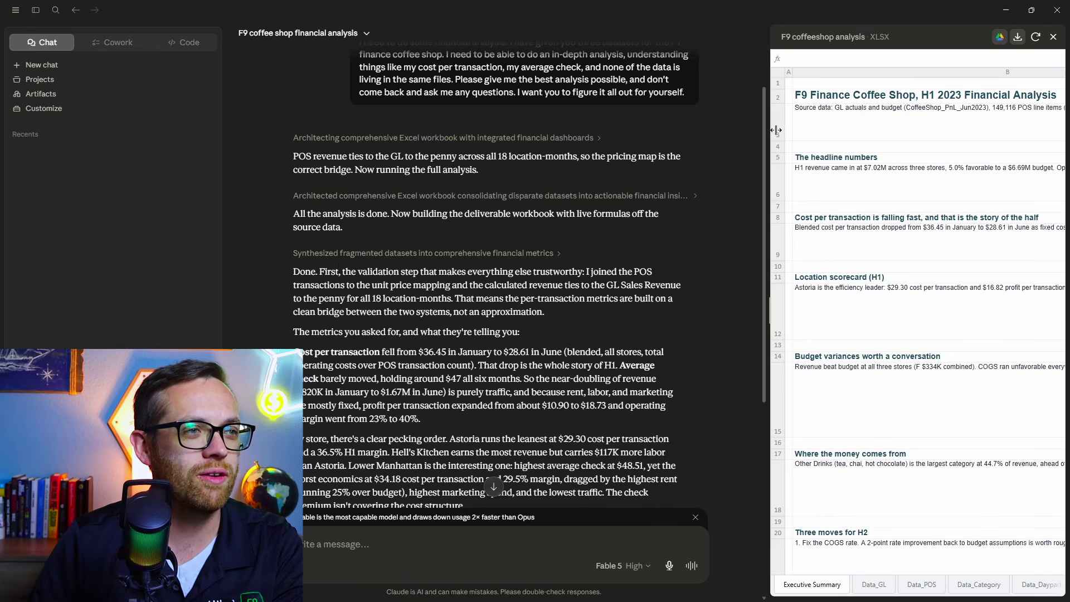
scroll(367, 263, "down", 1)
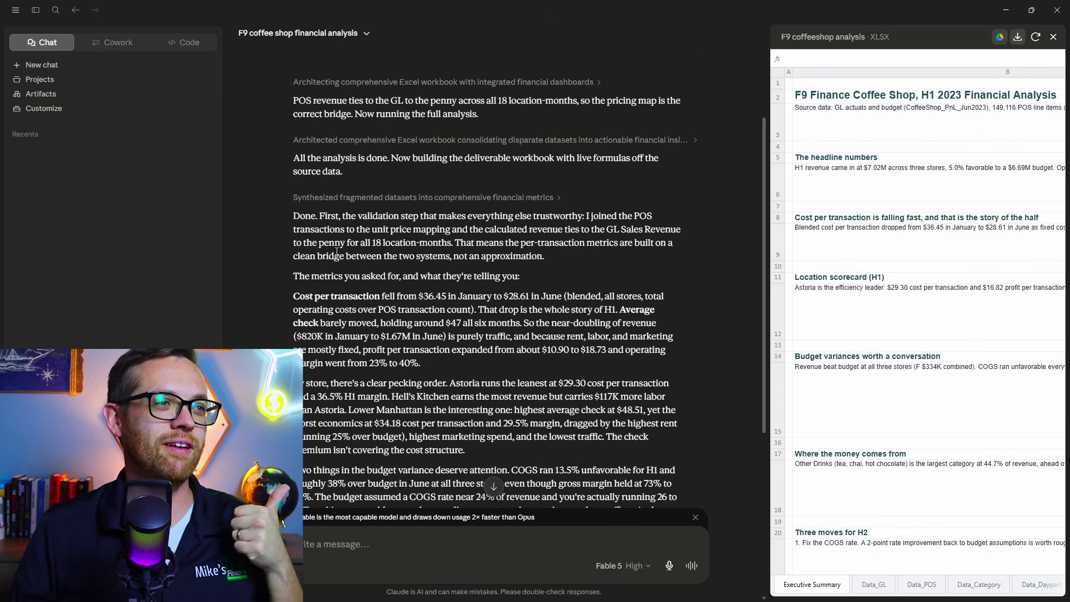
left_click_drag(417, 222, 543, 272)
scroll(246, 292, "down", 2)
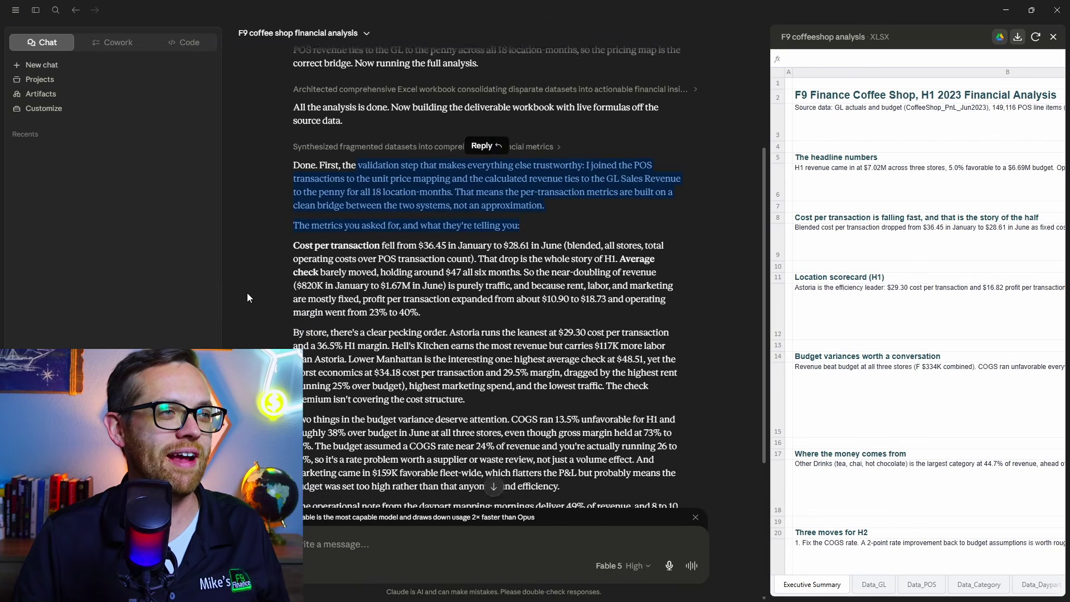
scroll(343, 244, "down", 2)
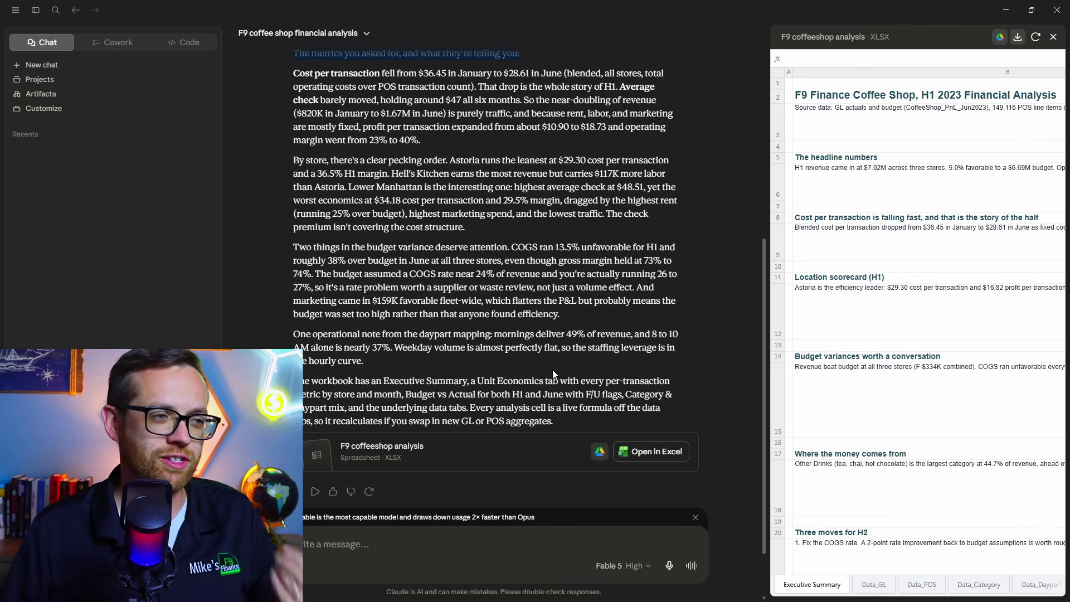
Step: Dictate and send a follow-up requesting a mini app for these monthly data file joins, allowing suggestions for stabilizing it but no questions
left_click(669, 565)
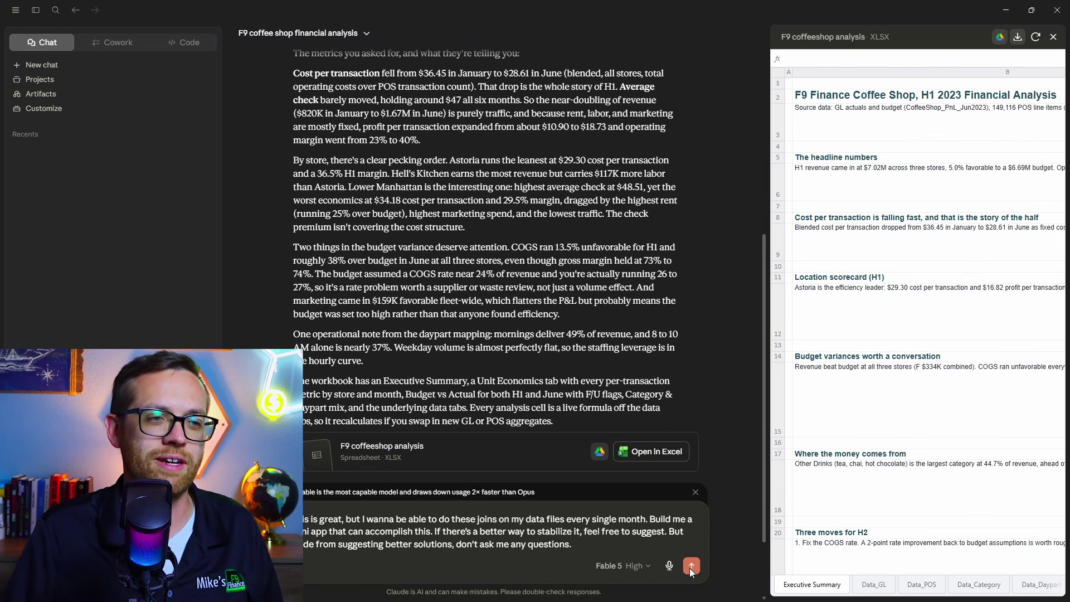
left_click(690, 567)
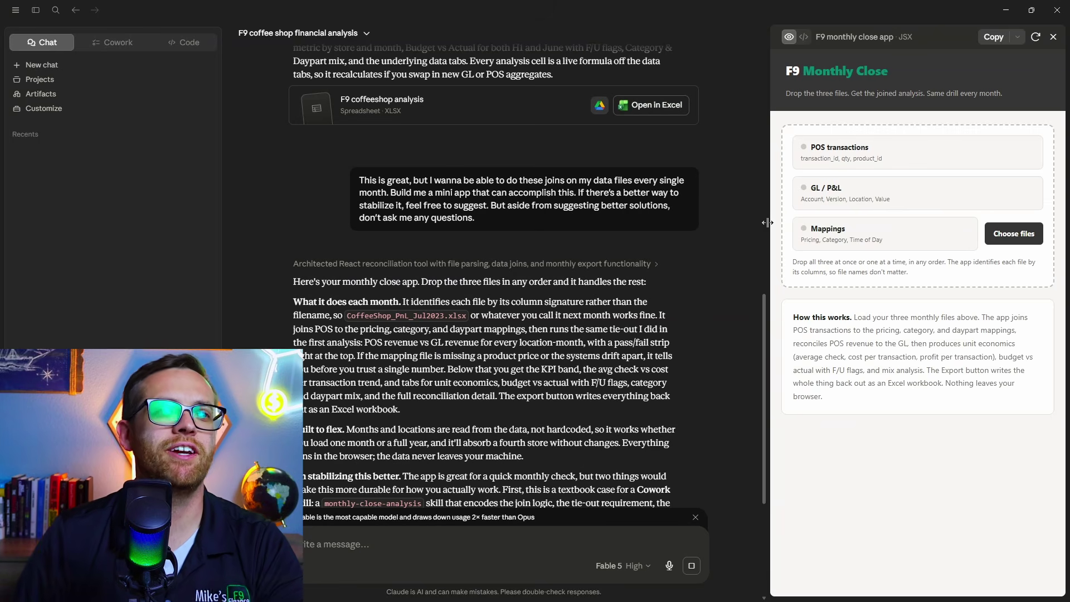
Step: Widen the F9 monthly close app preview and check its file chooser without loading any files
left_click_drag(767, 223, 716, 231)
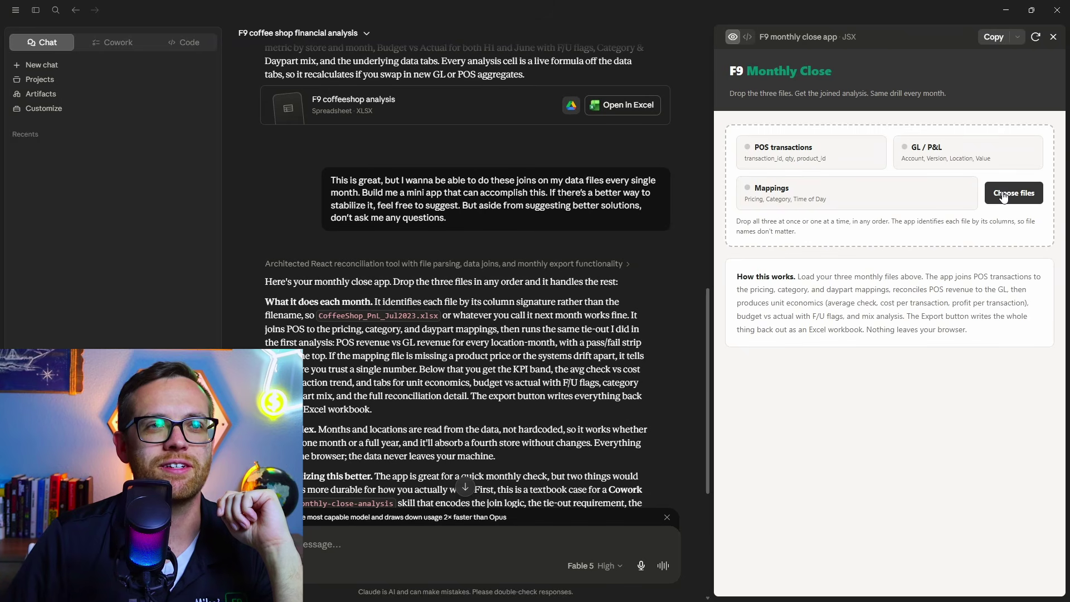
left_click(1024, 205)
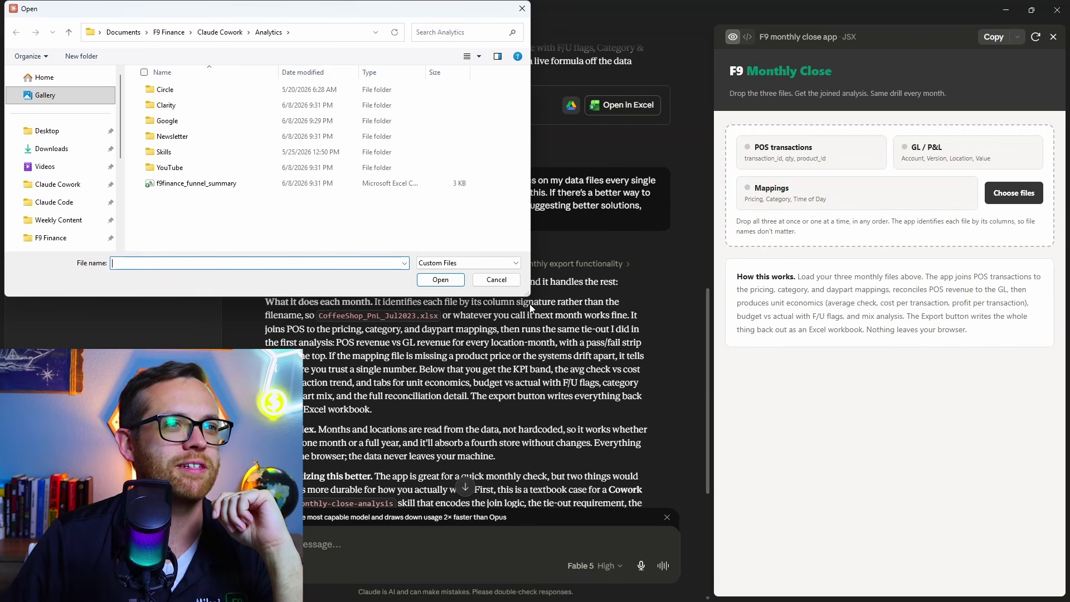
left_click(494, 280)
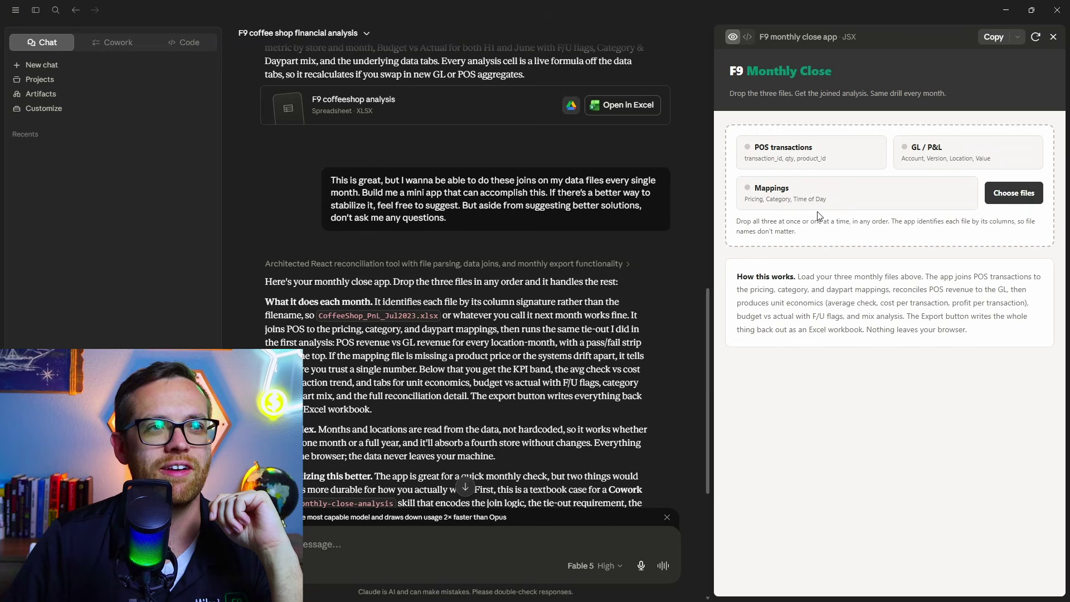
Step: Read the explanation of the monthly close app, highlight the offer to build a Cowork skill version, and widen the app preview
scroll(604, 345, "down", 3)
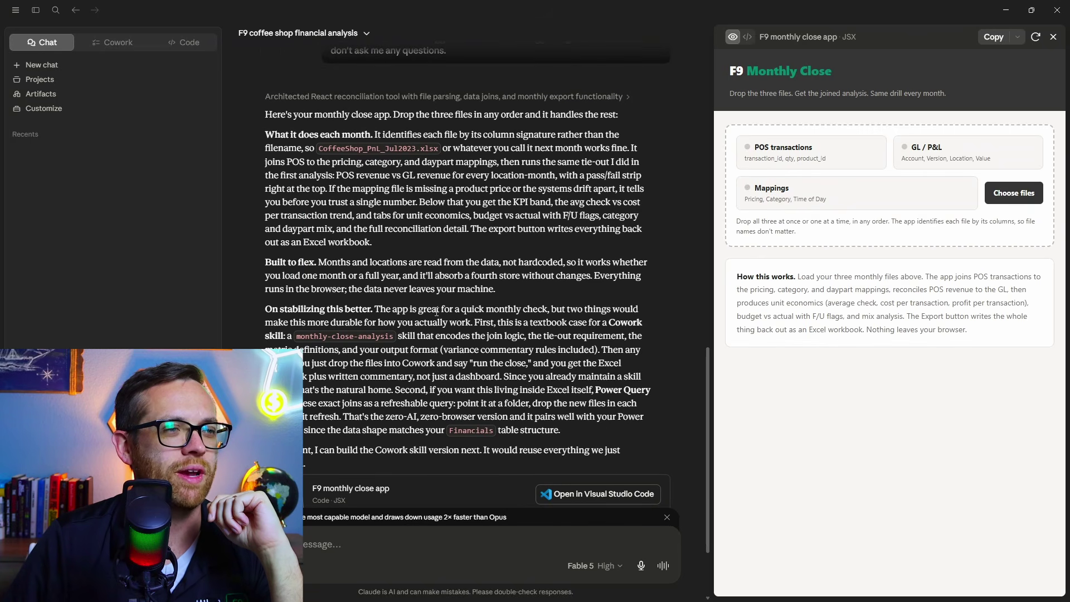
scroll(504, 319, "down", 2)
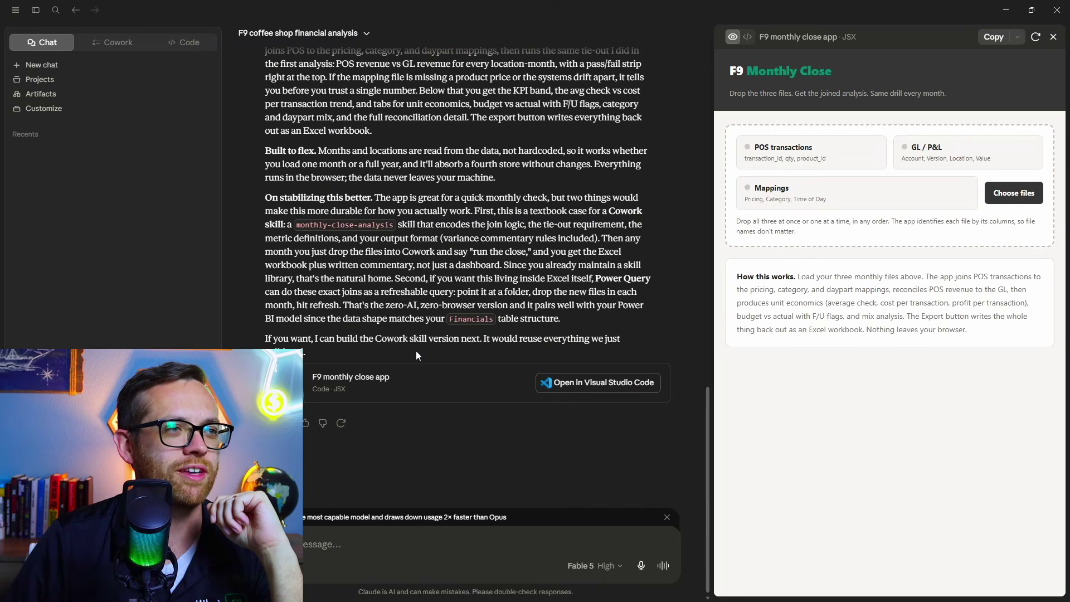
left_click_drag(417, 352, 260, 337)
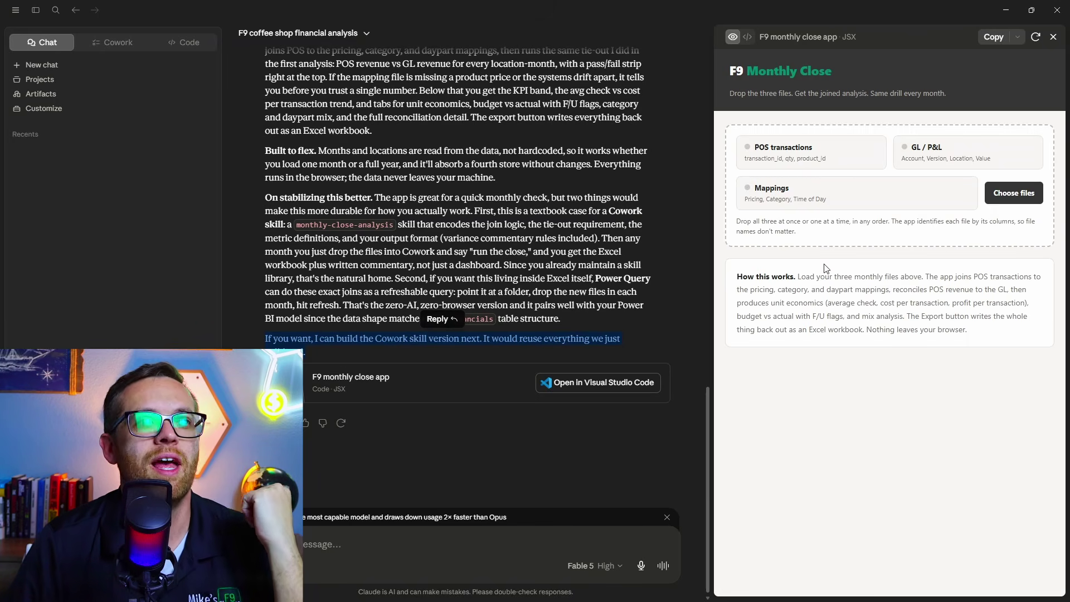
left_click_drag(715, 307, 679, 306)
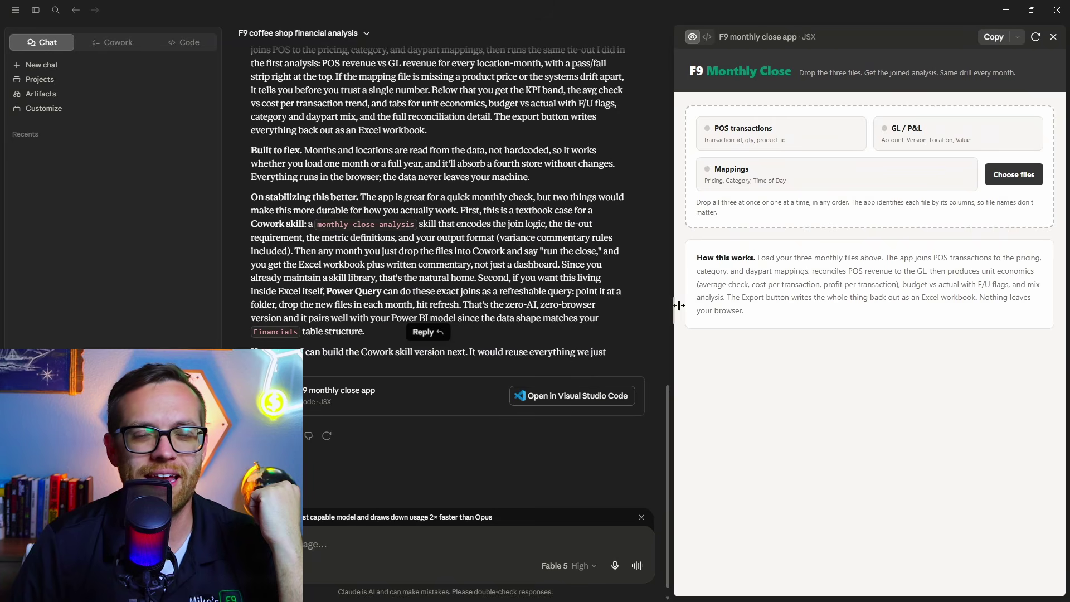